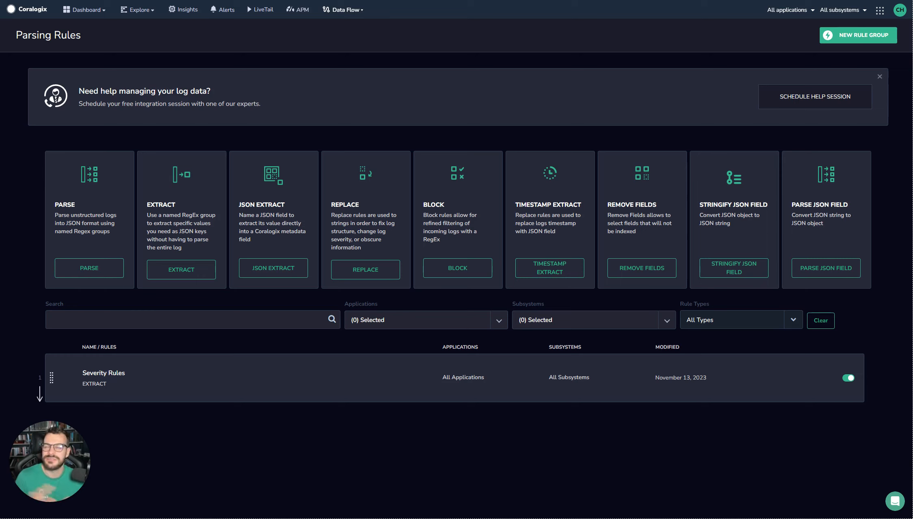
{"action": "left_click", "coordinate": [356, 274]}
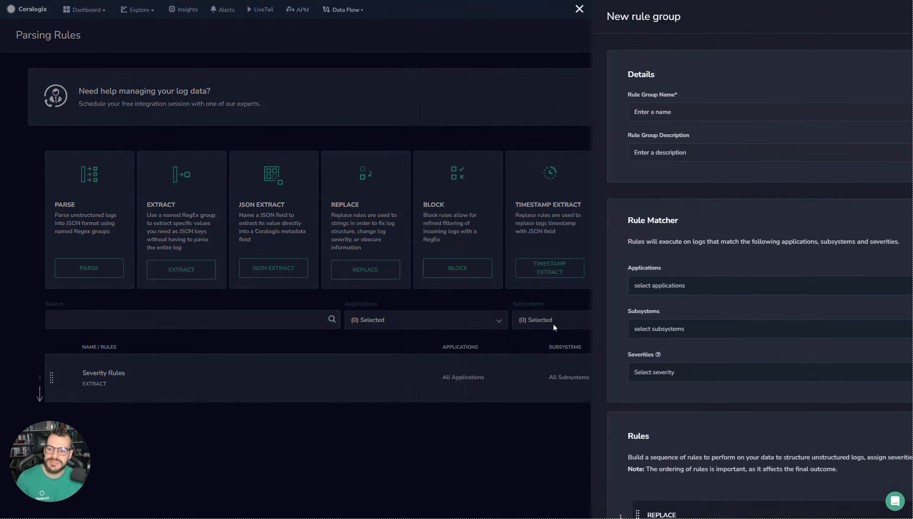
{"action": "scroll", "coordinate": [409, 174], "scroll_direction": "down", "scroll_amount": 10}
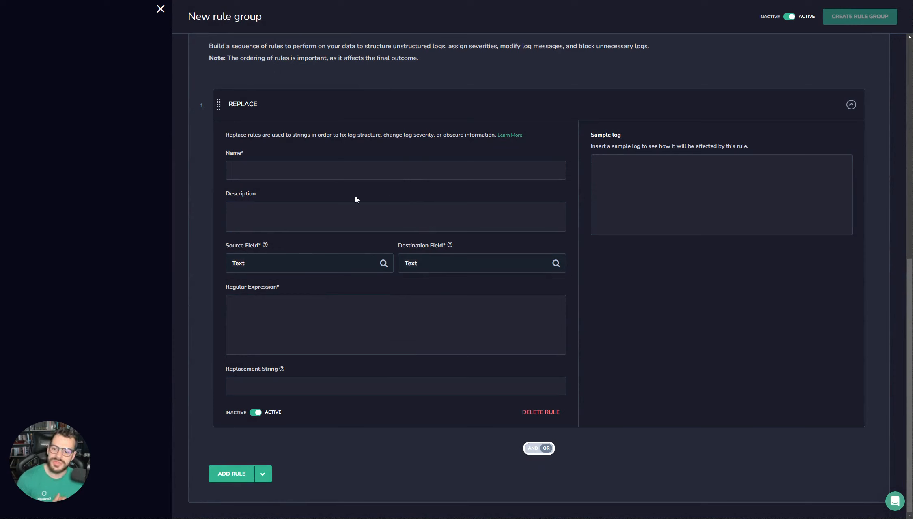
{"action": "left_click", "coordinate": [265, 268]}
{"action": "left_click", "coordinate": [262, 270]}
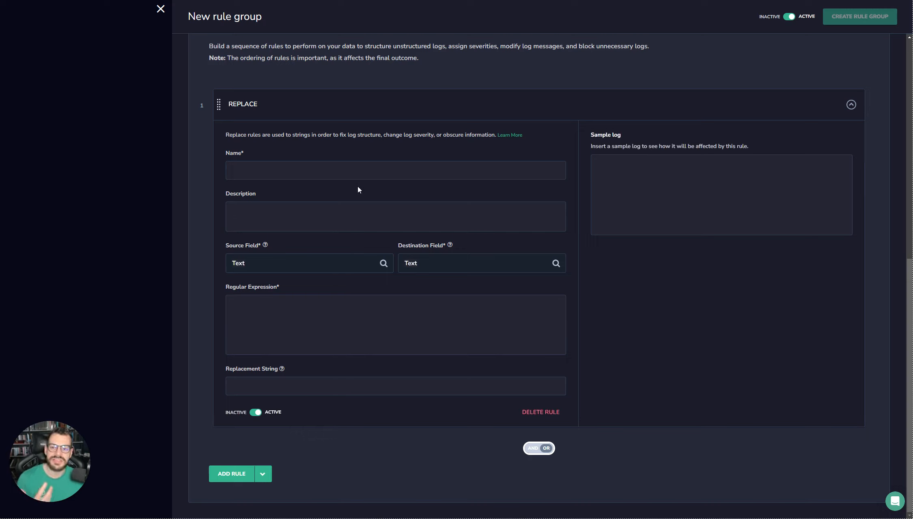
Step: Paste a sample JSON log with a user name and an email value into the Sample log box
{"action": "left_click", "coordinate": [739, 196]}
{"action": "key", "text": "ctrl+v"}
{"action": "left_click_drag", "start_coordinate": [698, 167], "coordinate": [802, 166]}
{"action": "left_click", "coordinate": [802, 167]}
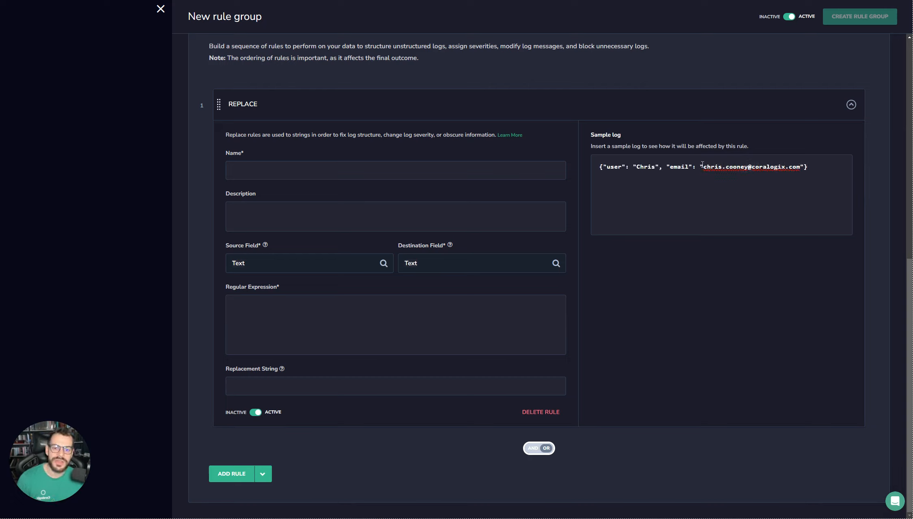
{"action": "left_click_drag", "start_coordinate": [699, 167], "coordinate": [804, 169]}
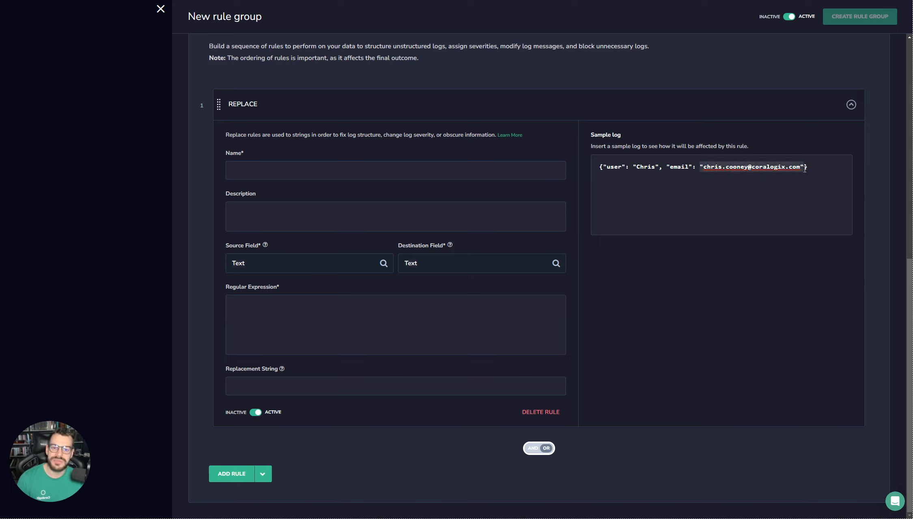
{"action": "left_click", "coordinate": [804, 170]}
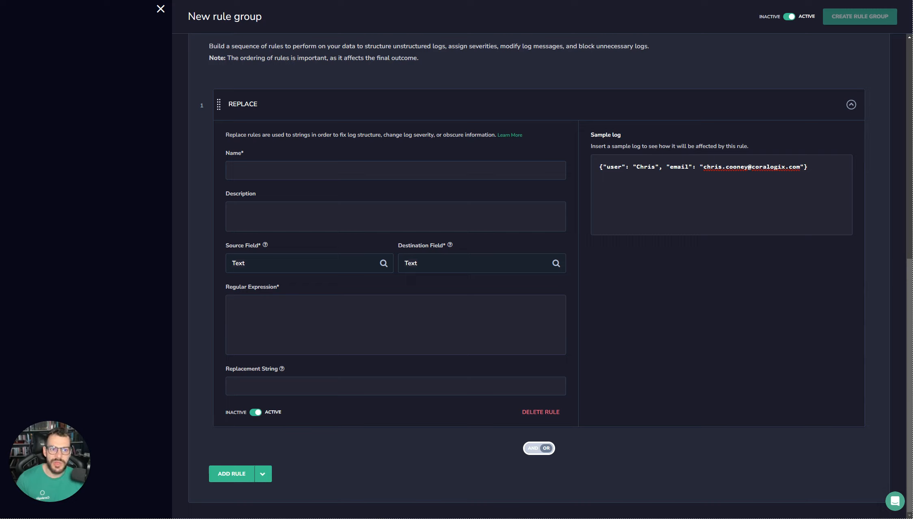
Step: Enter the email regex with a named email_address group covering username and domain
{"action": "left_click", "coordinate": [349, 336]}
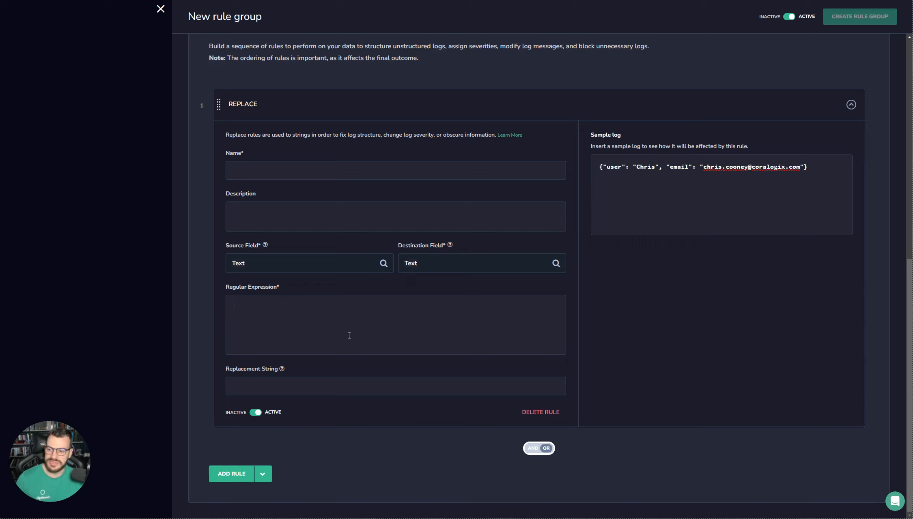
{"action": "type", "text": "(?P<email_address>([\\d\\w\\.\\-\\_]+)@([\\d\\w]+)\\.([\\w]+))"}
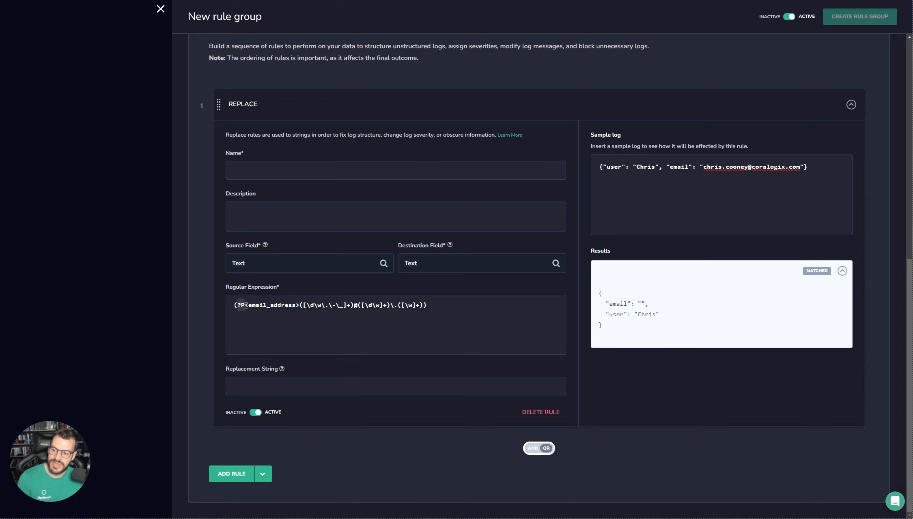
{"action": "left_click_drag", "start_coordinate": [247, 305], "coordinate": [296, 306]}
{"action": "left_click", "coordinate": [295, 305]}
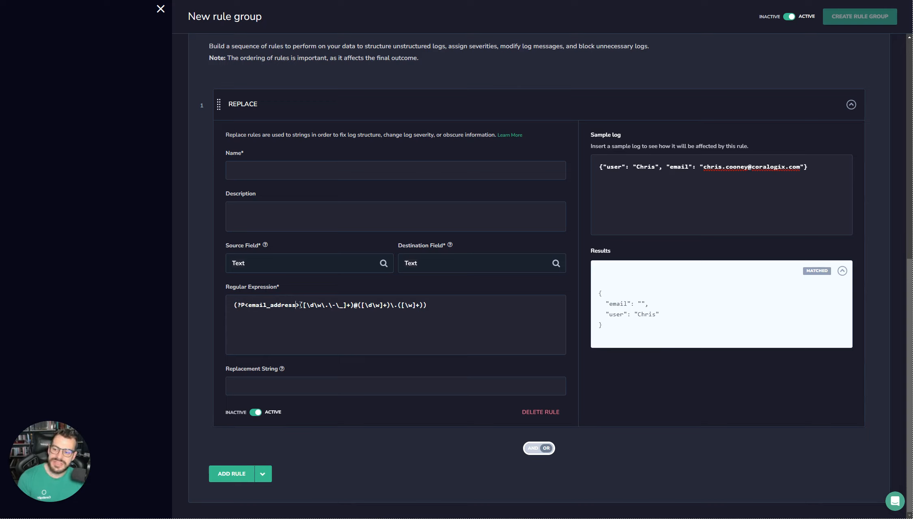
{"action": "left_click_drag", "start_coordinate": [303, 305], "coordinate": [403, 305]}
{"action": "left_click", "coordinate": [403, 305]}
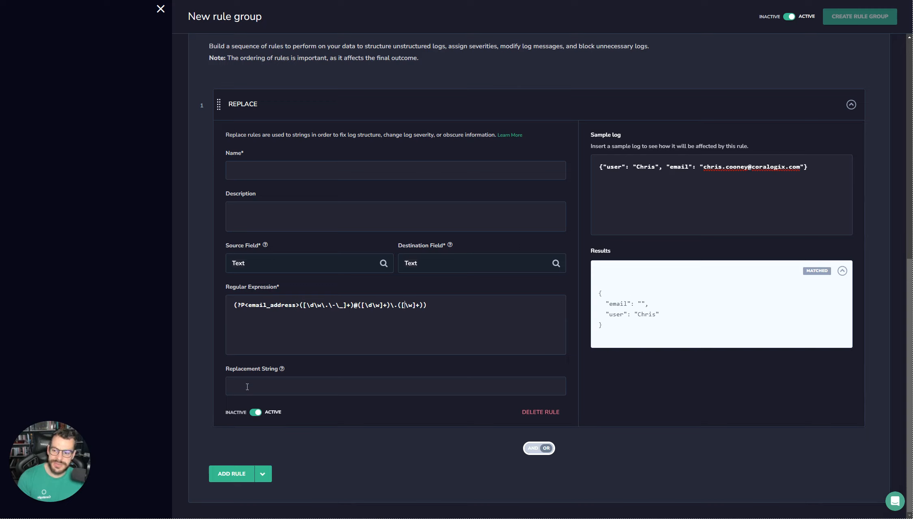
Step: Set the rule's replacement string to xxx@xxx
{"action": "left_click", "coordinate": [256, 386]}
{"action": "type", "text": "xxx"}
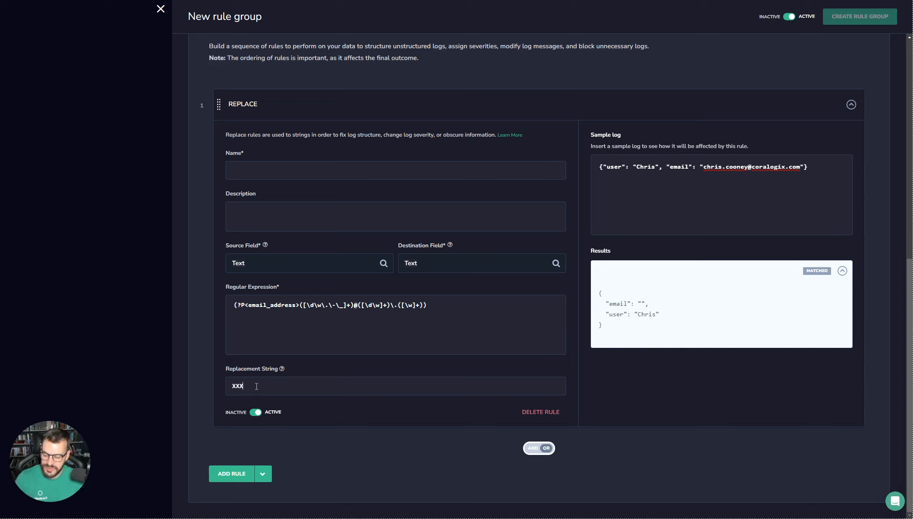
{"action": "type", "text": "@xxx"}
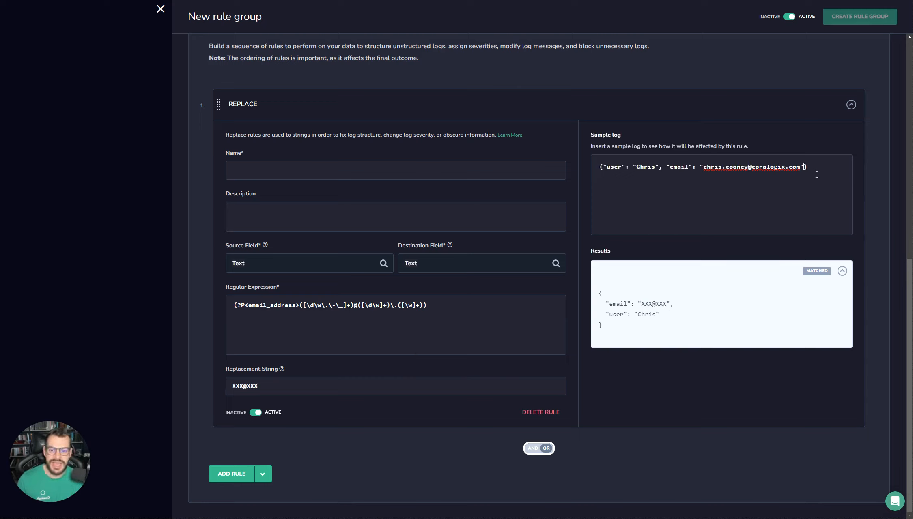
Step: Add an anotherEmail field with a .co.uk address to the sample log and select all
{"action": "type", "text": ", \"anotherEma"}
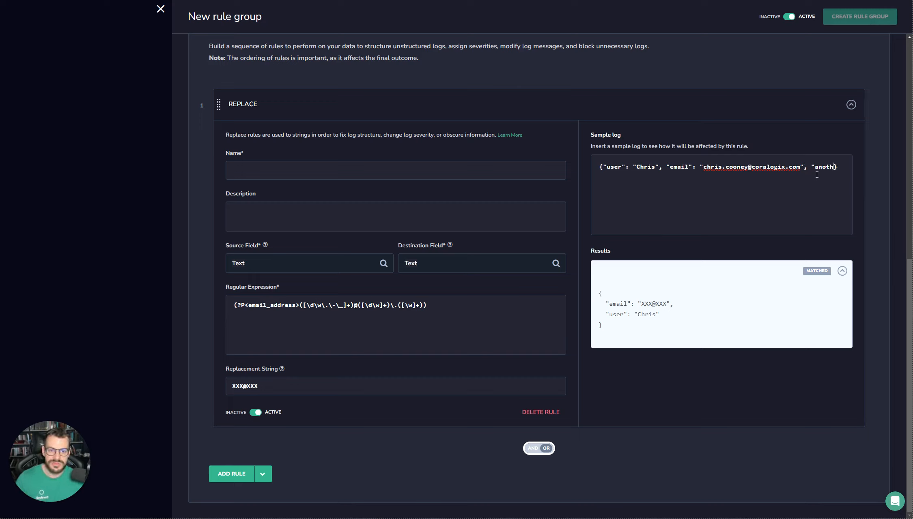
{"action": "type", "text": "il: \""}
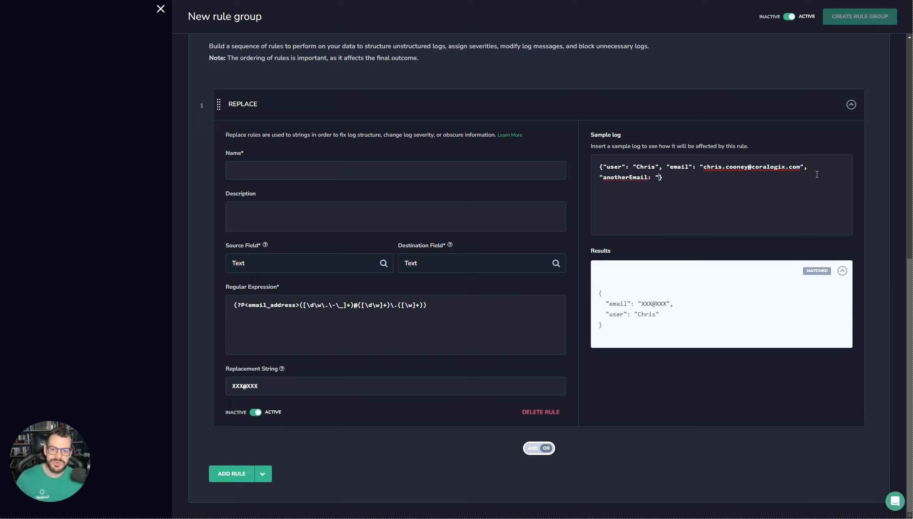
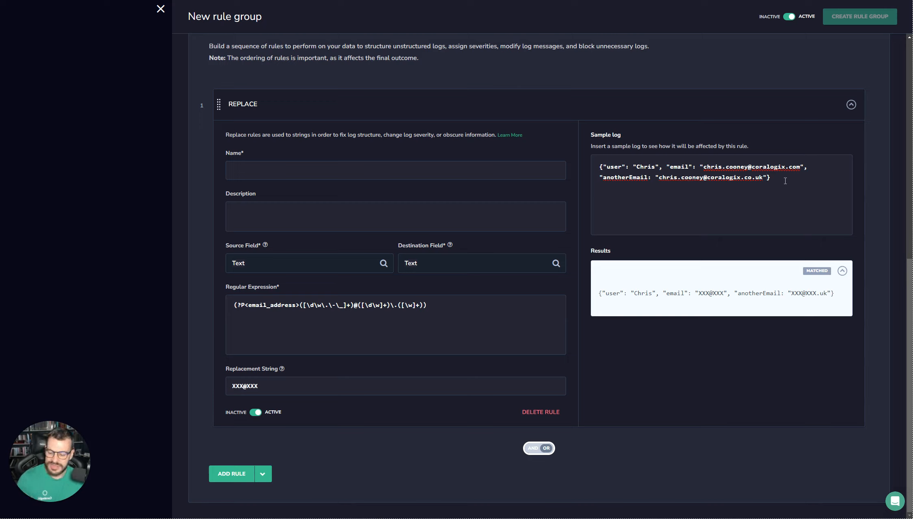
{"action": "key", "text": "ctrl+a"}
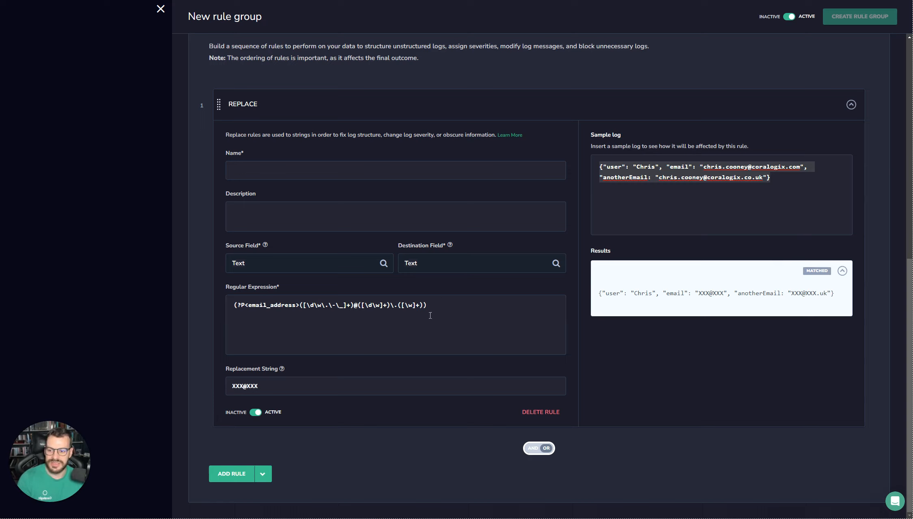
Step: Clear the regular expression and replace the sample log with a DATA-prefixed JSON line
{"action": "left_click", "coordinate": [430, 315]}
{"action": "key", "text": "ctrl+a"}
{"action": "key", "text": "BackSpace"}
{"action": "left_click", "coordinate": [596, 153]}
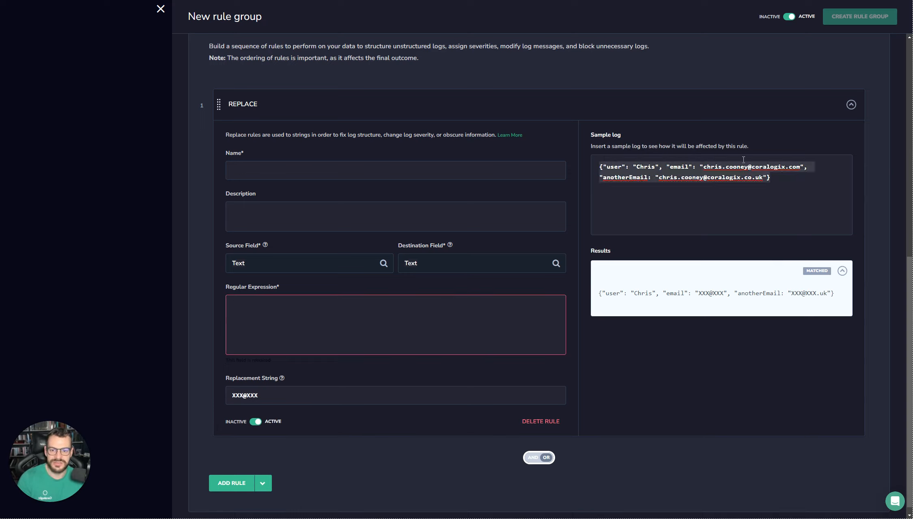
{"action": "key", "text": "BackSpace"}
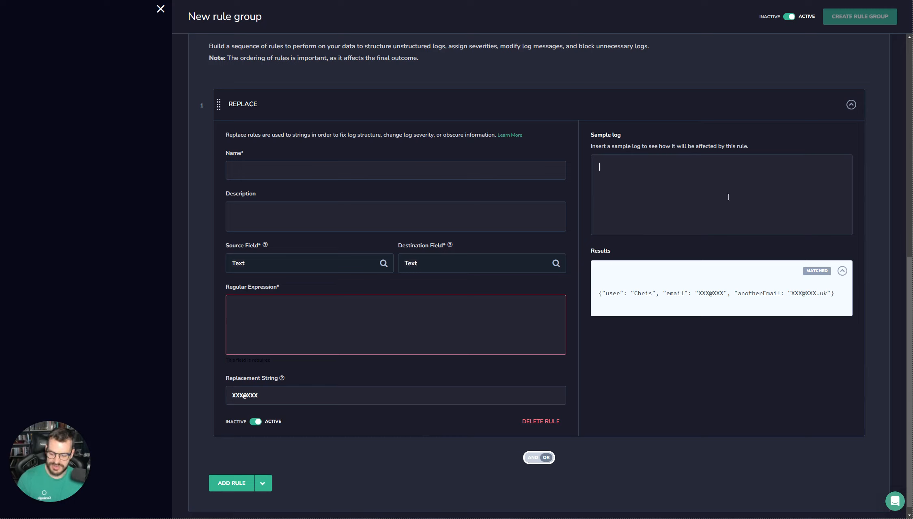
{"action": "key", "text": "ctrl+v"}
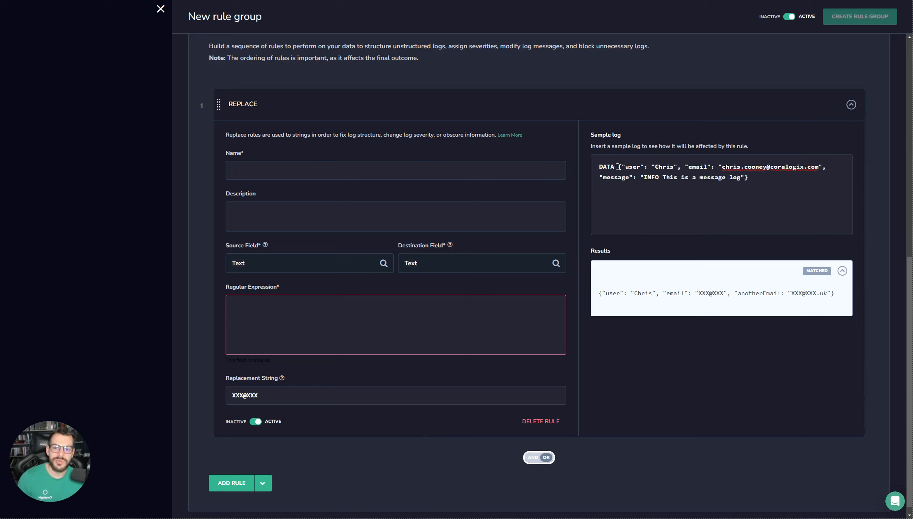
Step: Highlight the JSON part and the DATA prefix in the new sample log
{"action": "left_click_drag", "start_coordinate": [618, 168], "coordinate": [753, 178]}
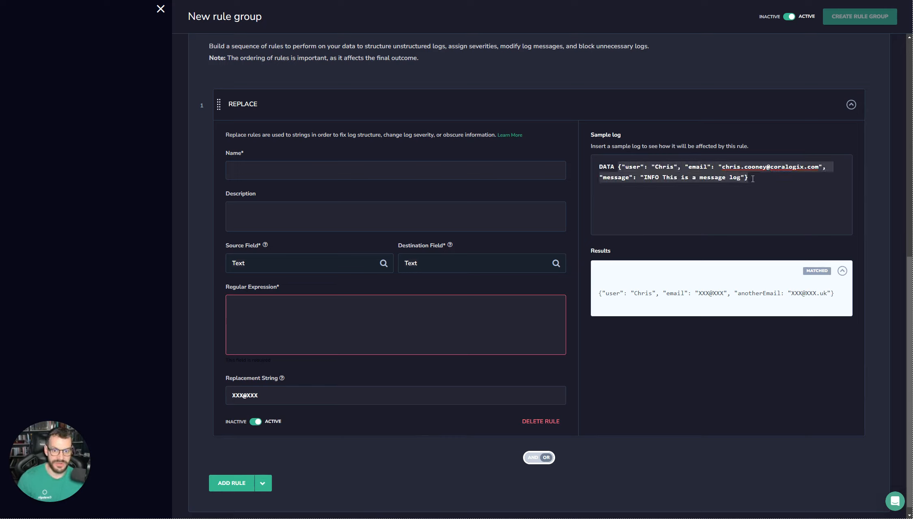
{"action": "left_click", "coordinate": [753, 179]}
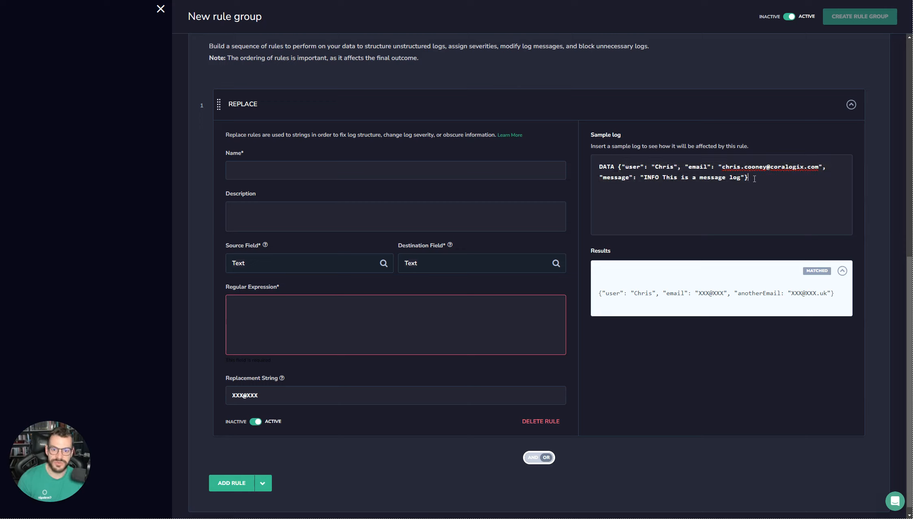
{"action": "double_click", "coordinate": [605, 166]}
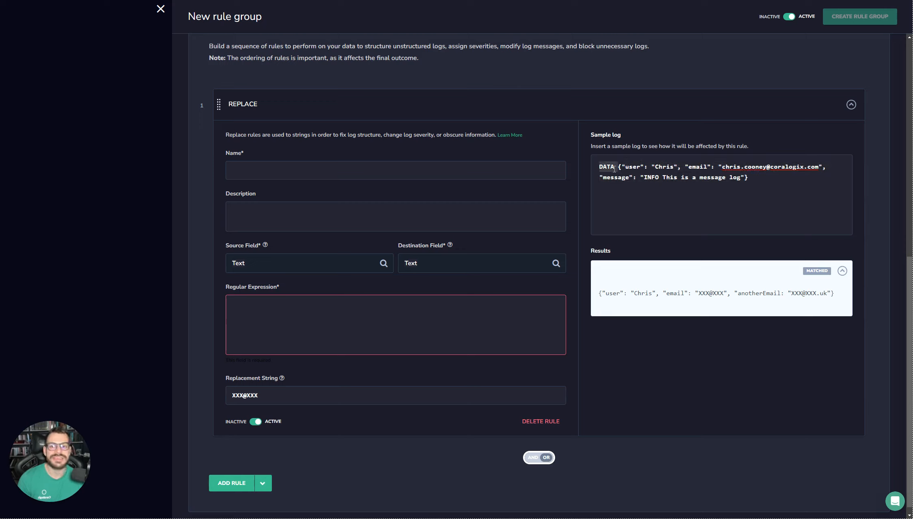
{"action": "left_click", "coordinate": [623, 168]}
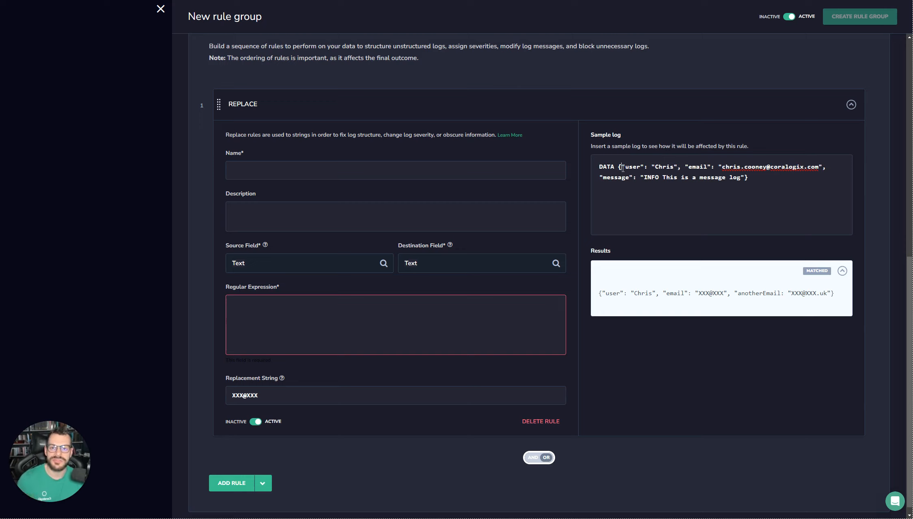
{"action": "double_click", "coordinate": [606, 167]}
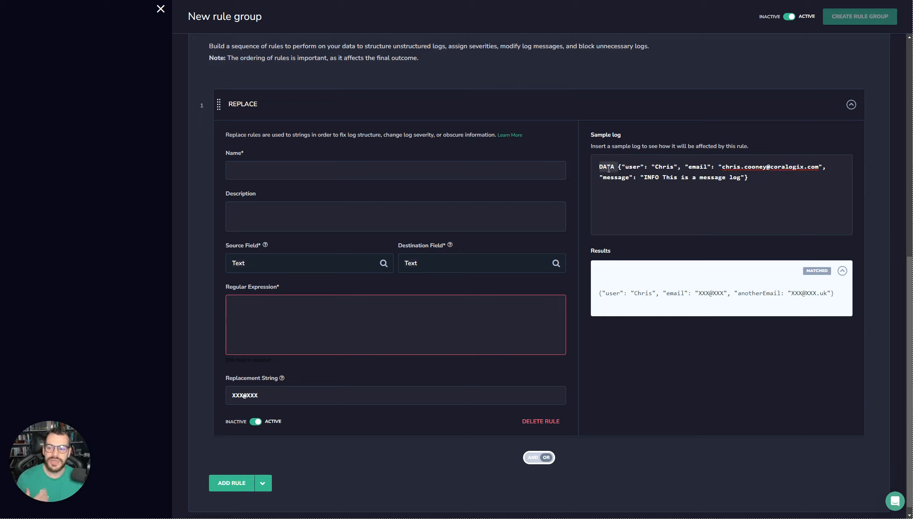
{"action": "left_click", "coordinate": [502, 322]}
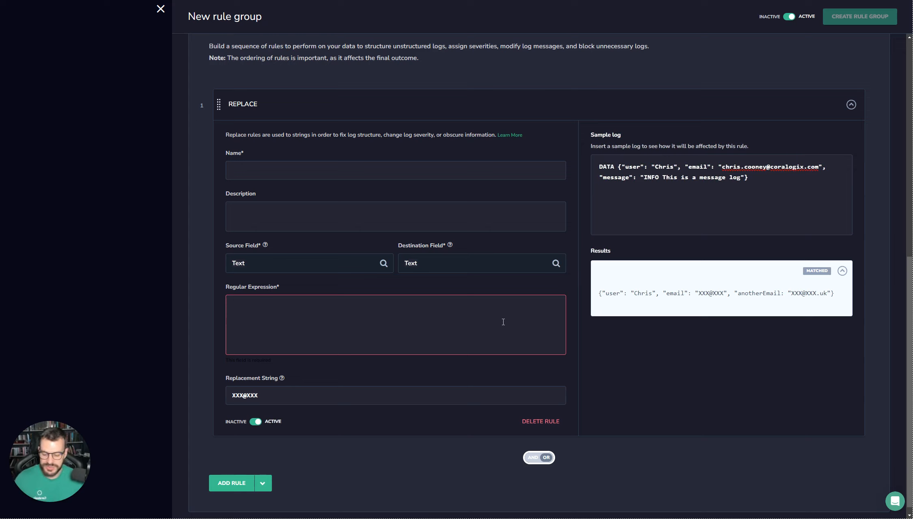
Step: Set the regex to .*{ and the replacement string to {
{"action": "type", "text": ".*{"}
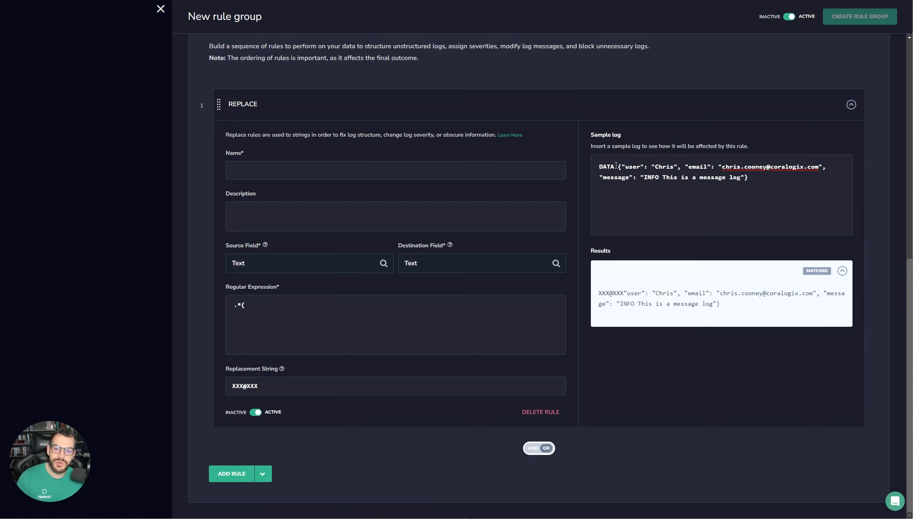
{"action": "key", "text": "ctrl+a"}
{"action": "key", "text": "BackSpace"}
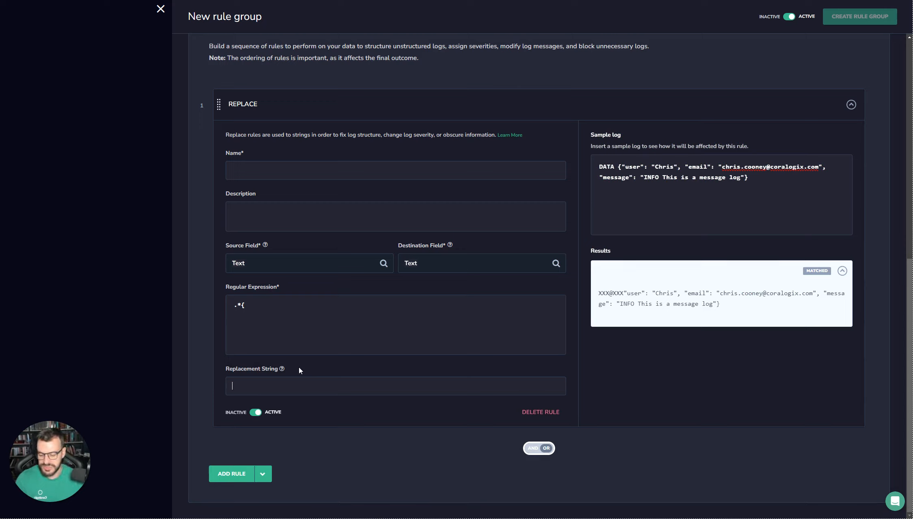
{"action": "type", "text": "{"}
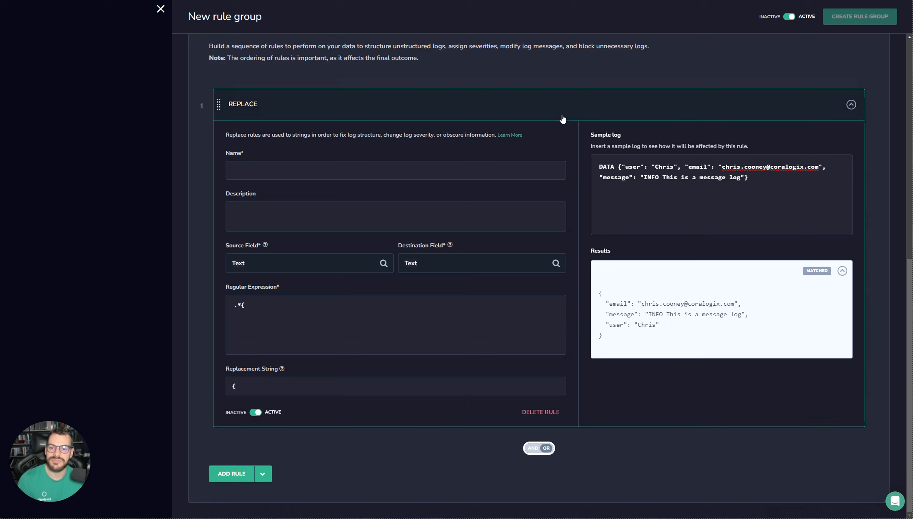
Step: Delete the DATA prefix from the start of the sample log
{"action": "left_click_drag", "start_coordinate": [600, 167], "coordinate": [617, 168]}
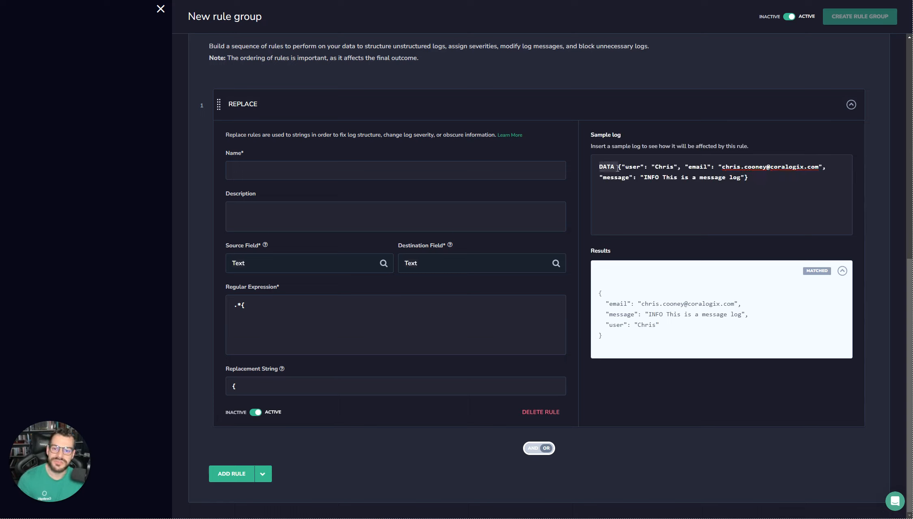
{"action": "left_click", "coordinate": [617, 168]}
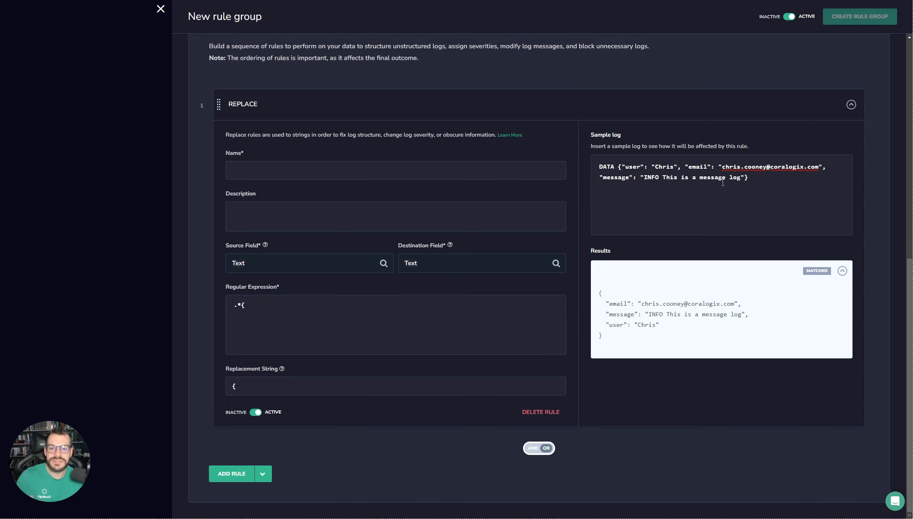
{"action": "key", "text": "BackSpace"}
{"action": "key", "text": "BackSpace"}
{"action": "key", "text": "BackSpace"}
{"action": "key", "text": "BackSpace"}
{"action": "key", "text": "BackSpace"}
Step: Append DATA to the sample log, then set regex }.* with replacement string }
{"action": "left_click", "coordinate": [765, 184]}
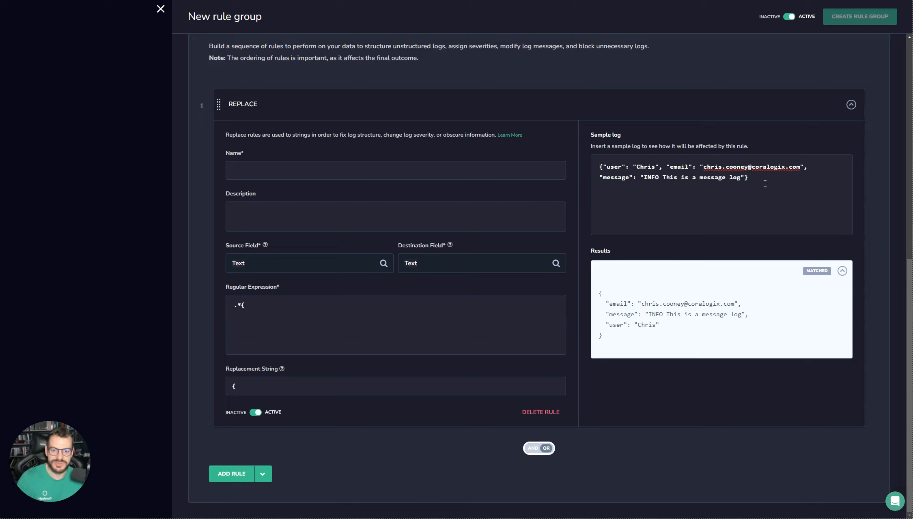
{"action": "type", "text": "DATA"}
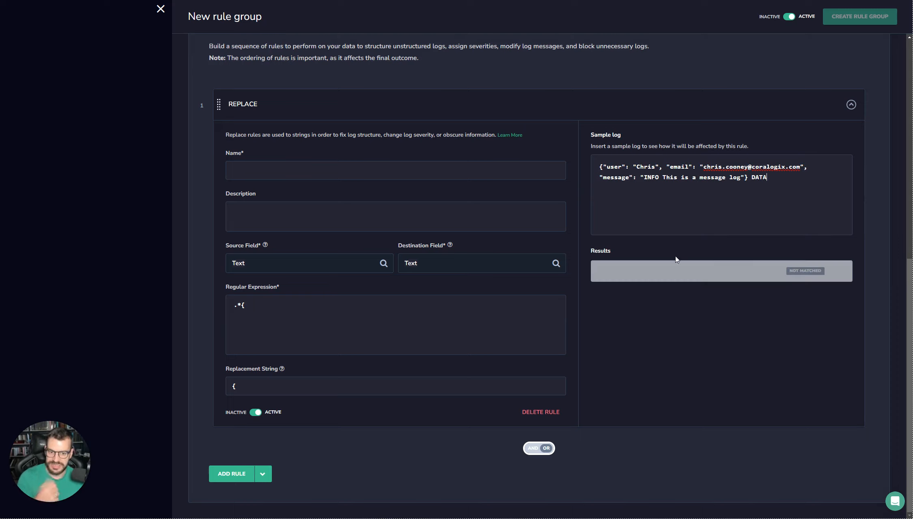
{"action": "left_click_drag", "start_coordinate": [254, 305], "coordinate": [206, 309]}
{"action": "key", "text": "BackSpace"}
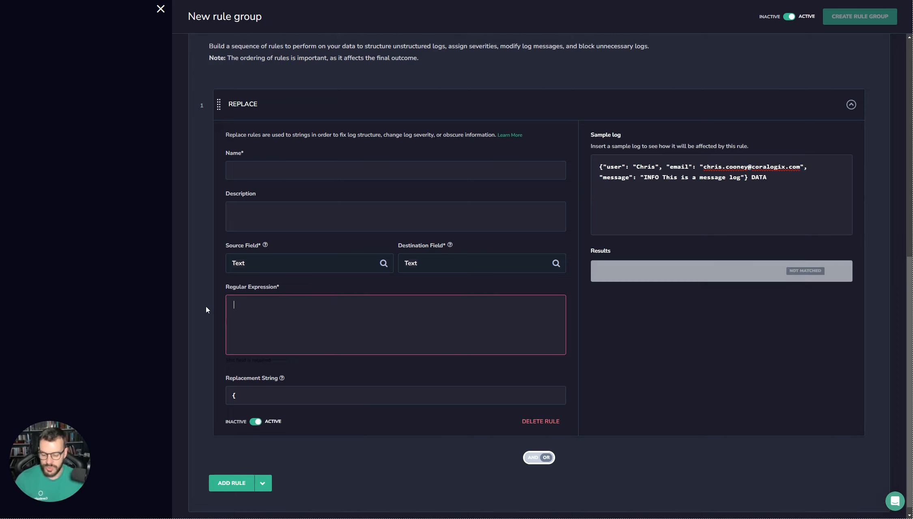
{"action": "type", "text": "}.*"}
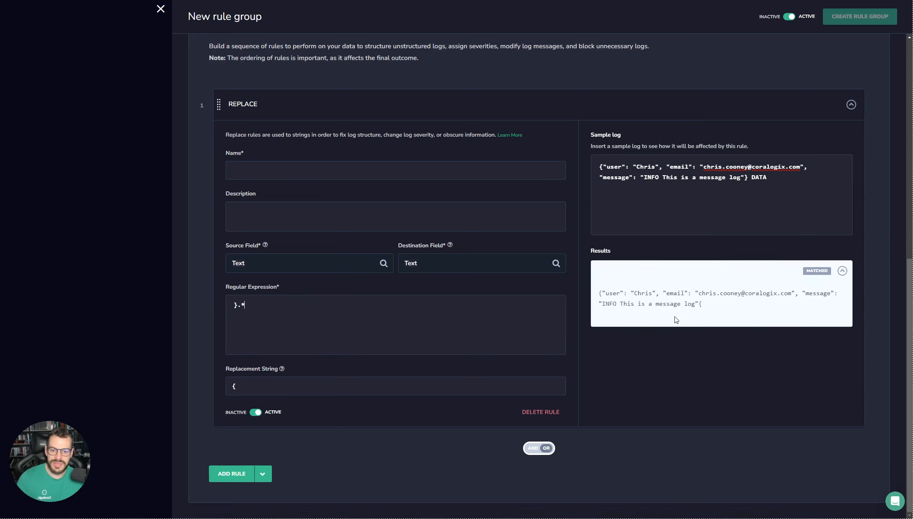
{"action": "left_click", "coordinate": [286, 392]}
{"action": "key", "text": "BackSpace"}
{"action": "type", "text": "}"}
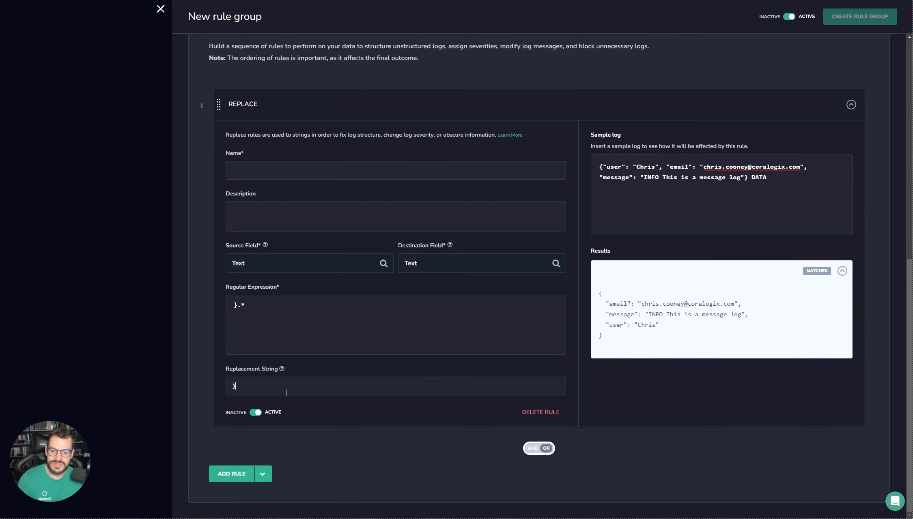